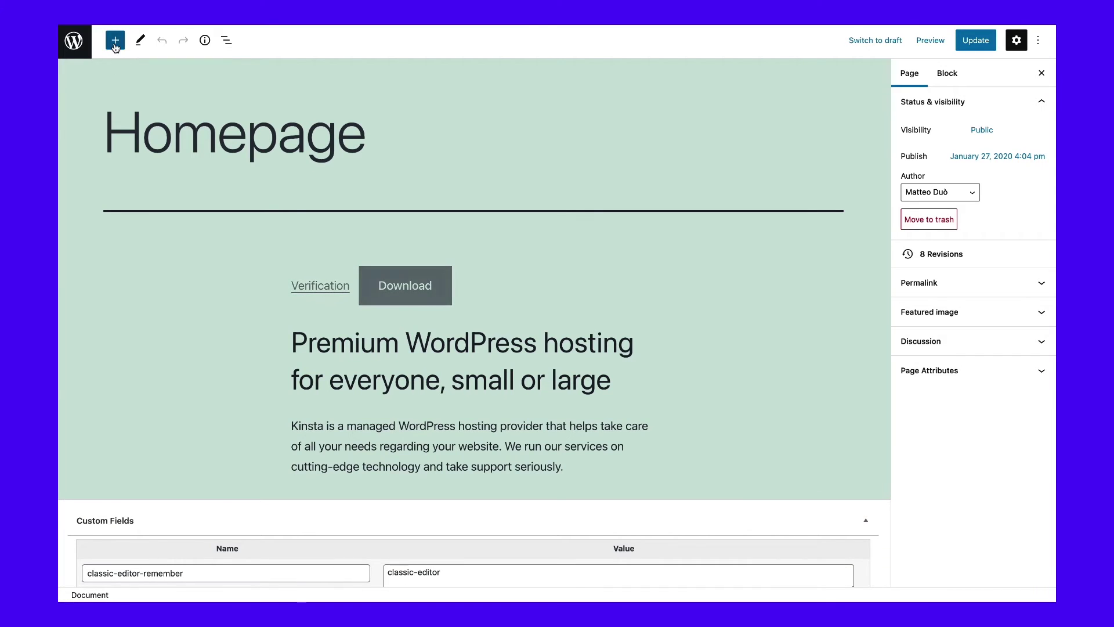
# - Insert a Latest Posts block found by searching 'latest' in the block inserter
pyautogui.click(115, 40)
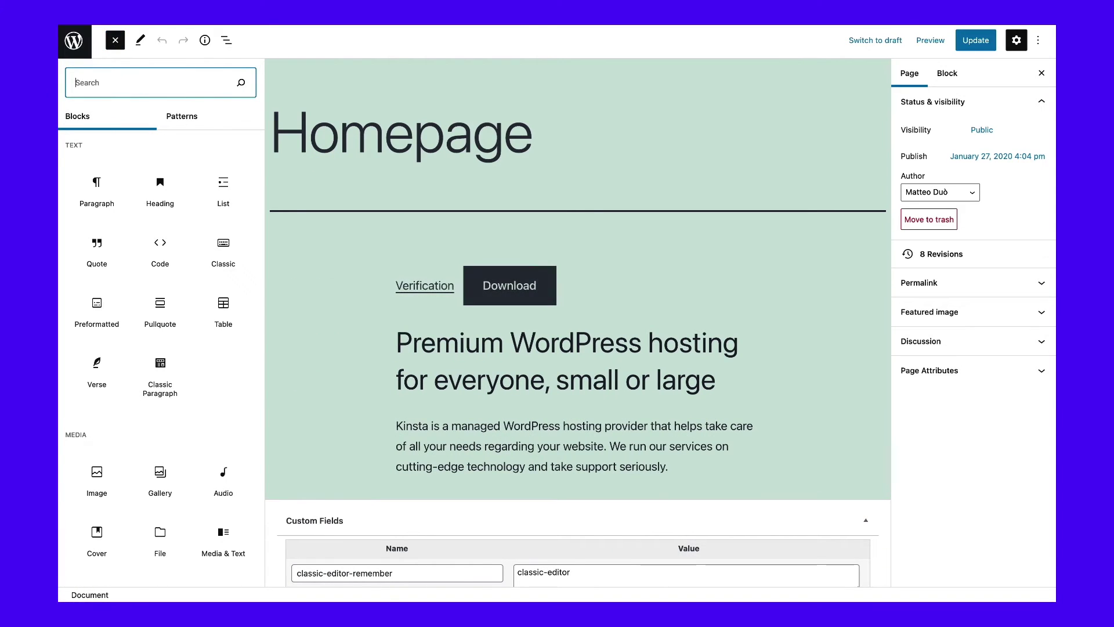
pyautogui.write('latest')
pyautogui.click(149, 151)
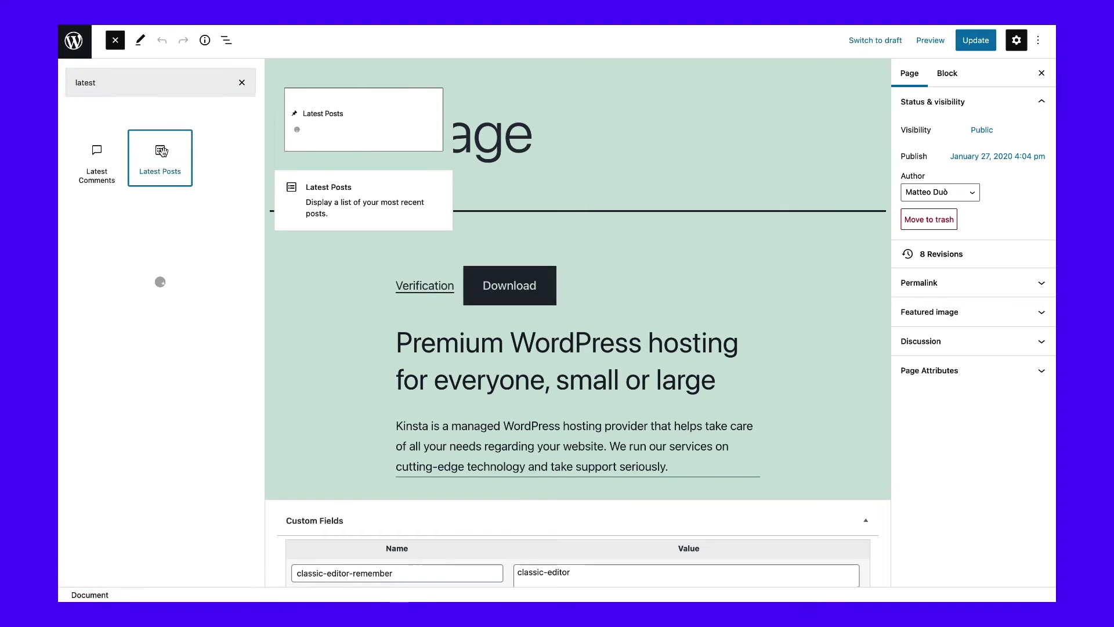
pyautogui.scroll(-4, 641, 322)
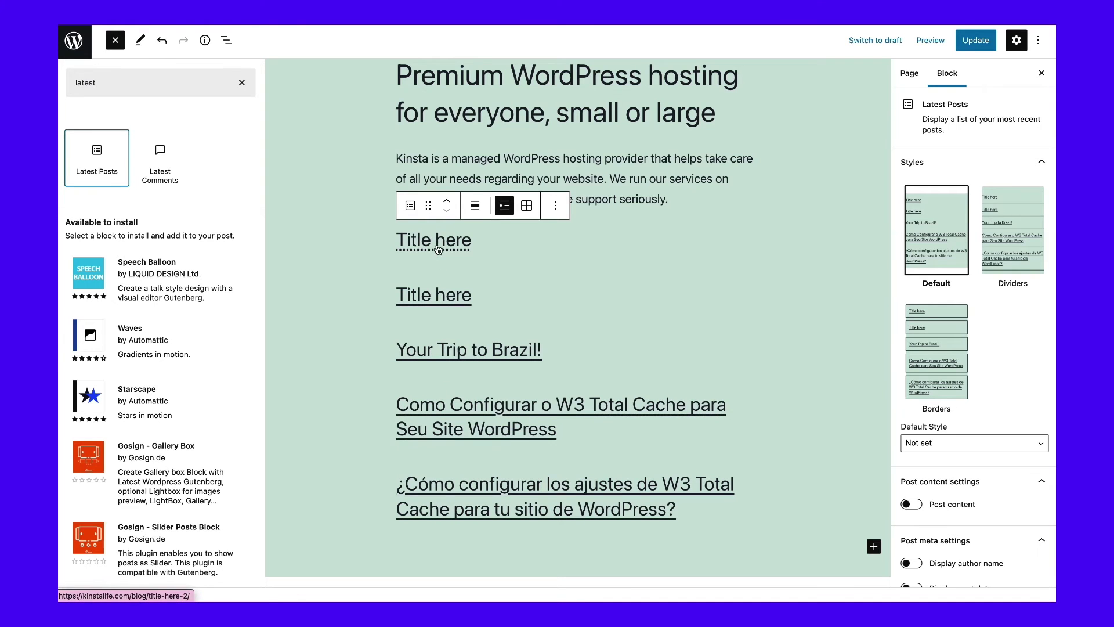
pyautogui.click(445, 204)
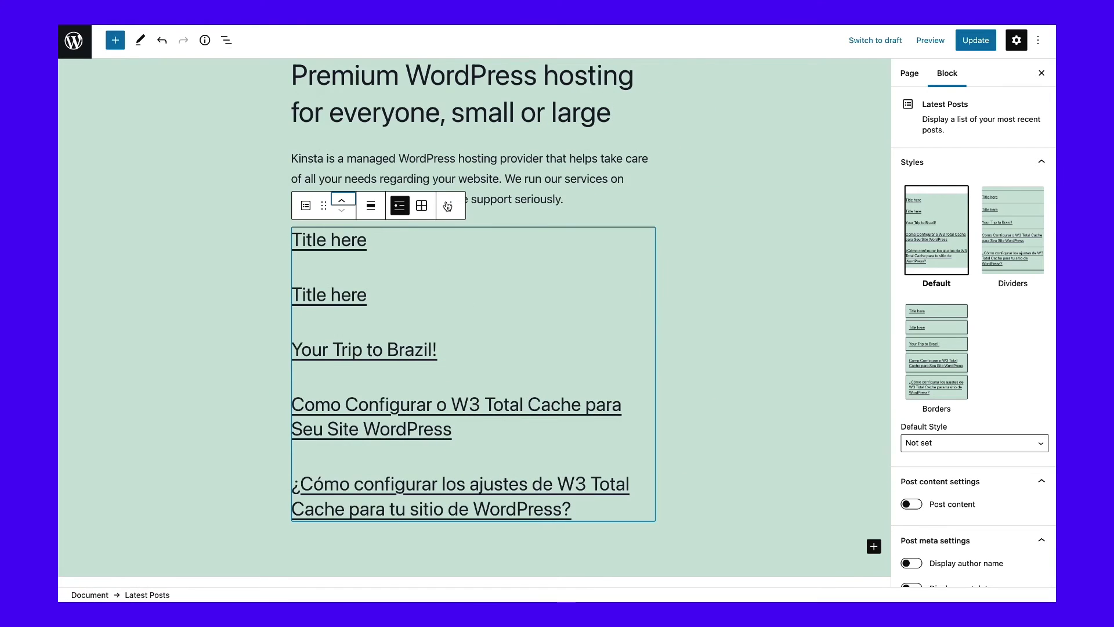
# - Move the Latest Posts block up and back down, leaving it below the hosting paragraph
pyautogui.click(343, 203)
pyautogui.click(341, 211)
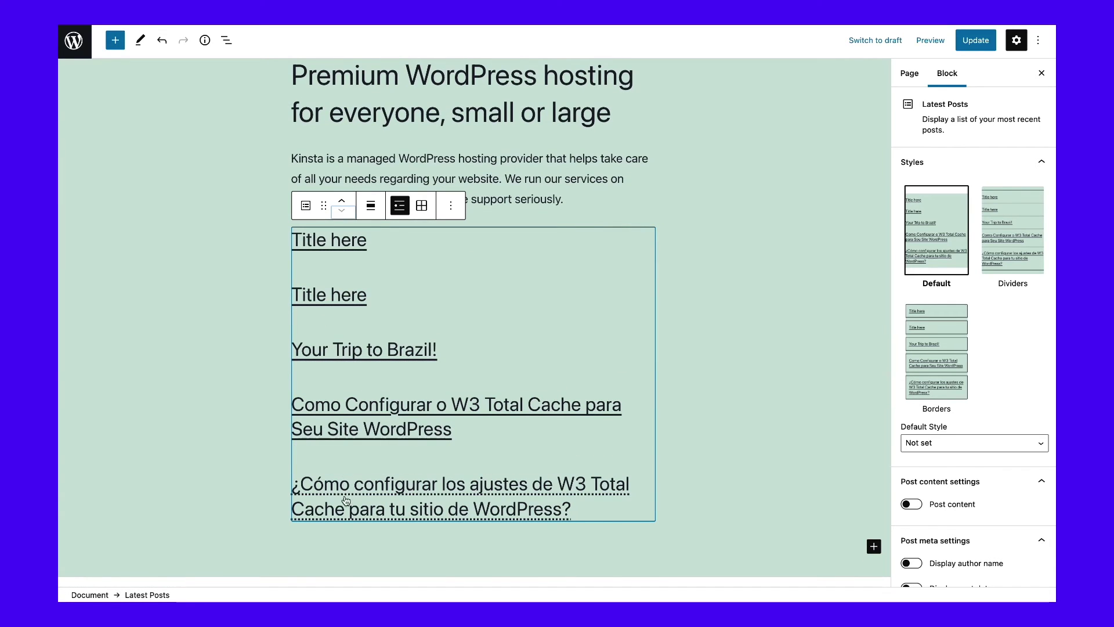
pyautogui.scroll(3, 800, 249)
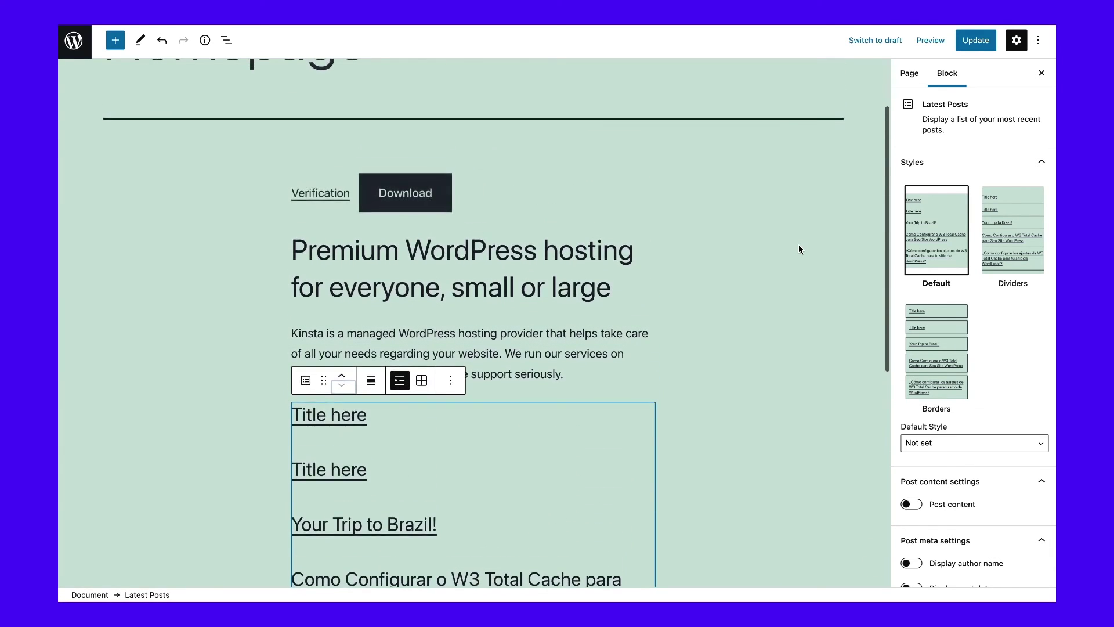
pyautogui.scroll(-3, 799, 249)
pyautogui.scroll(-1, 798, 249)
pyautogui.scroll(-5, 969, 280)
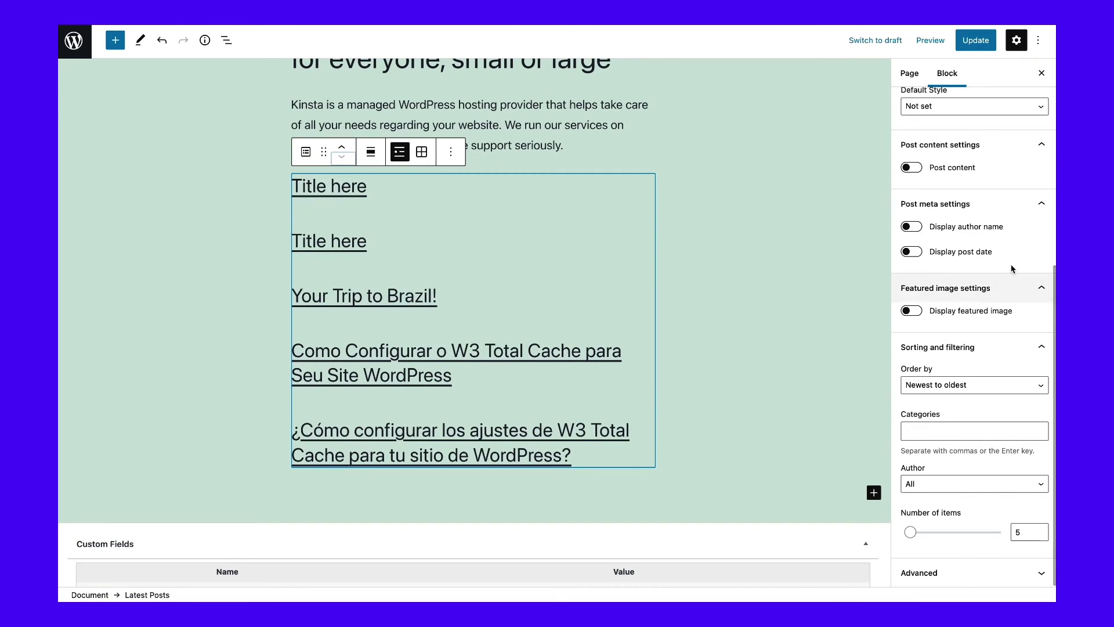
pyautogui.scroll(2, 1007, 267)
pyautogui.scroll(5, 1008, 264)
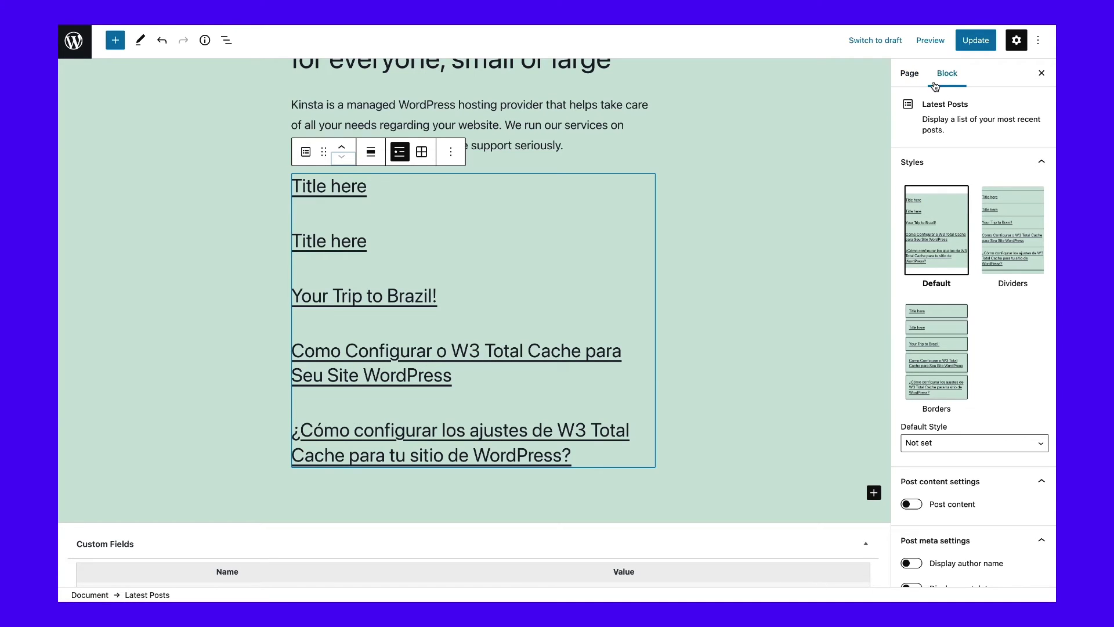
pyautogui.scroll(-3, 979, 350)
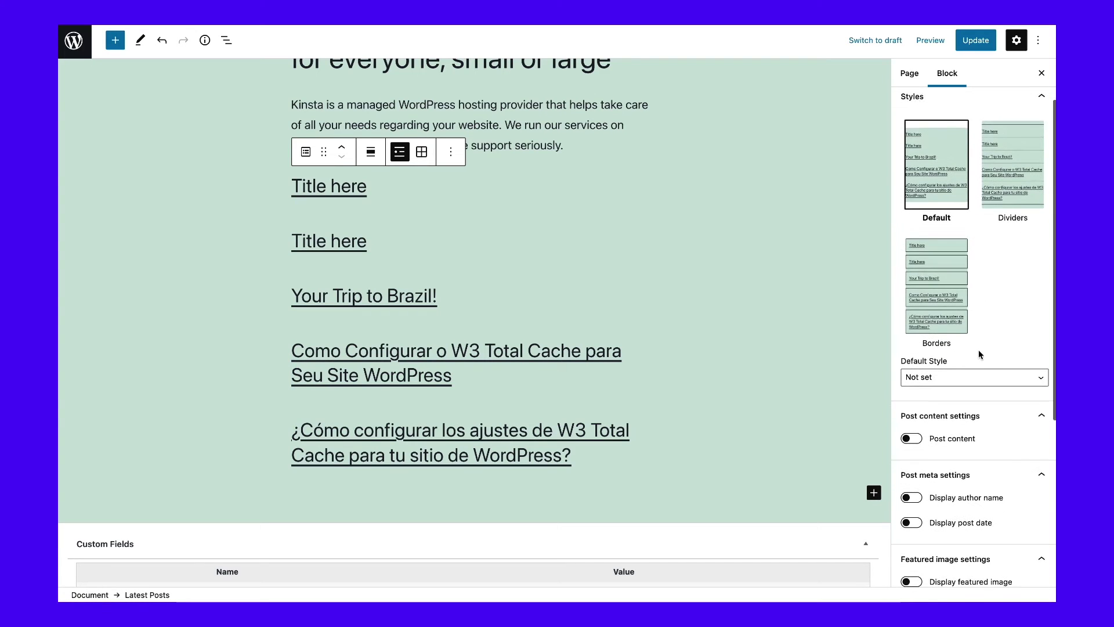
pyautogui.scroll(-1, 979, 350)
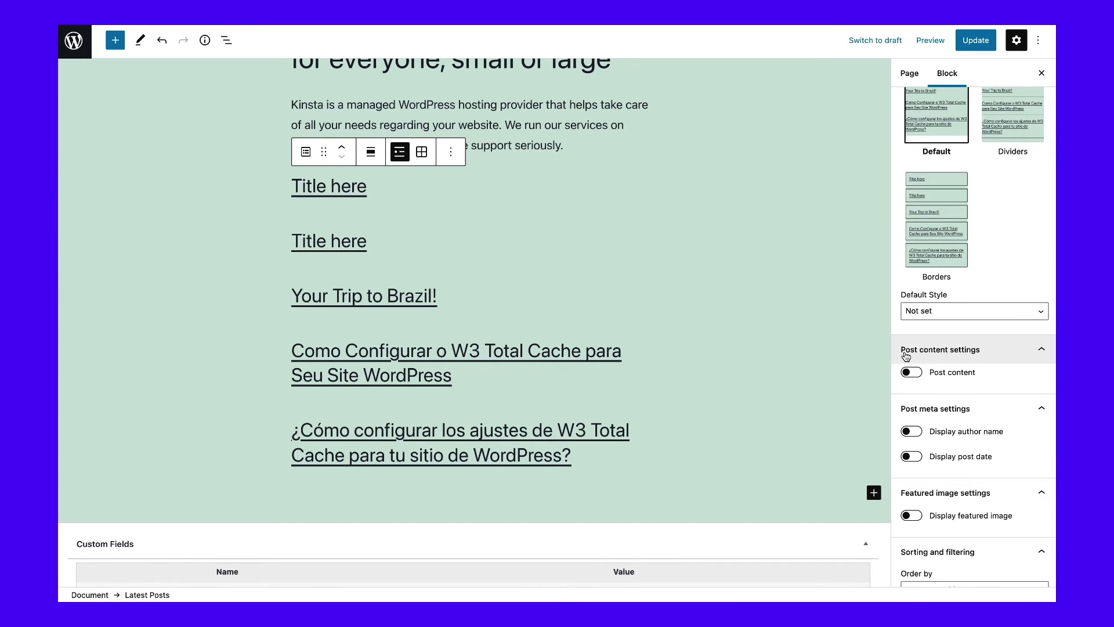
pyautogui.scroll(-2, 963, 424)
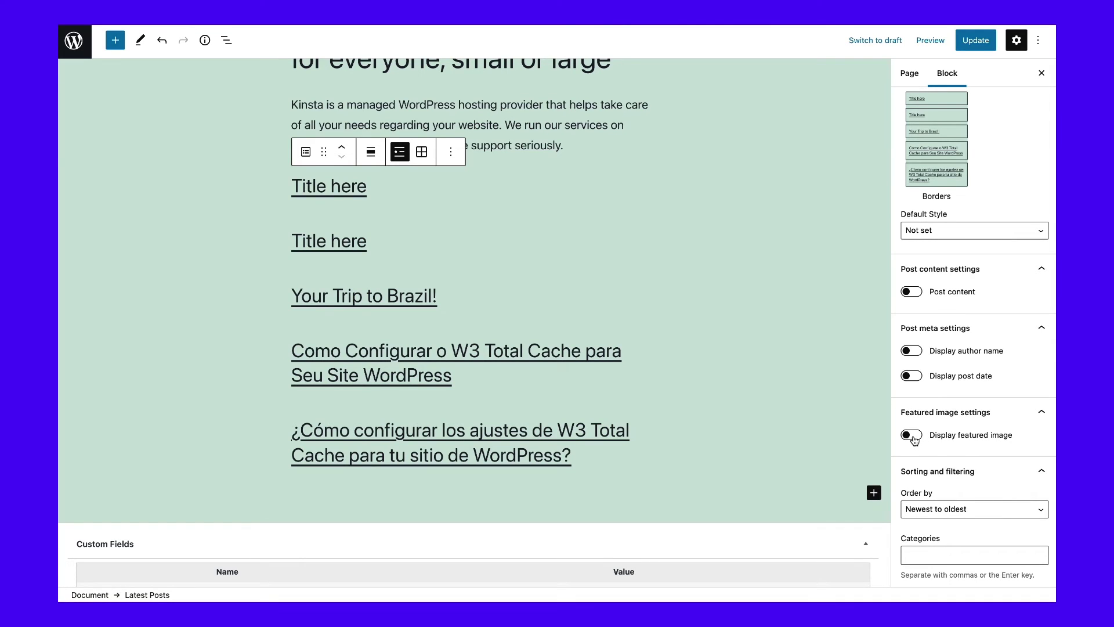
pyautogui.scroll(-2, 958, 406)
pyautogui.click(997, 350)
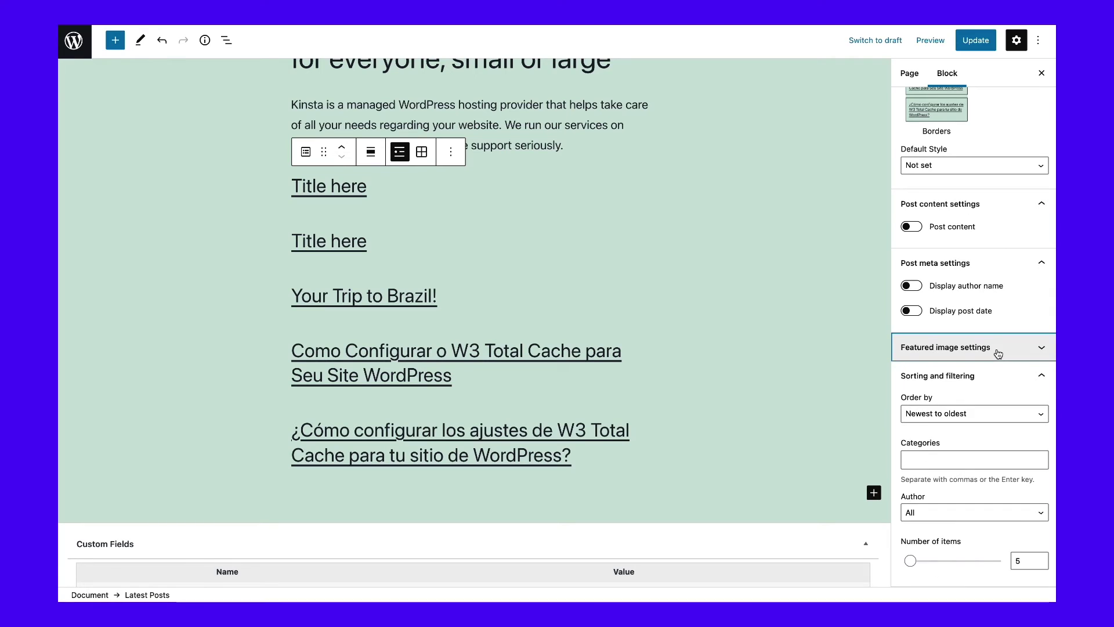
pyautogui.click(997, 350)
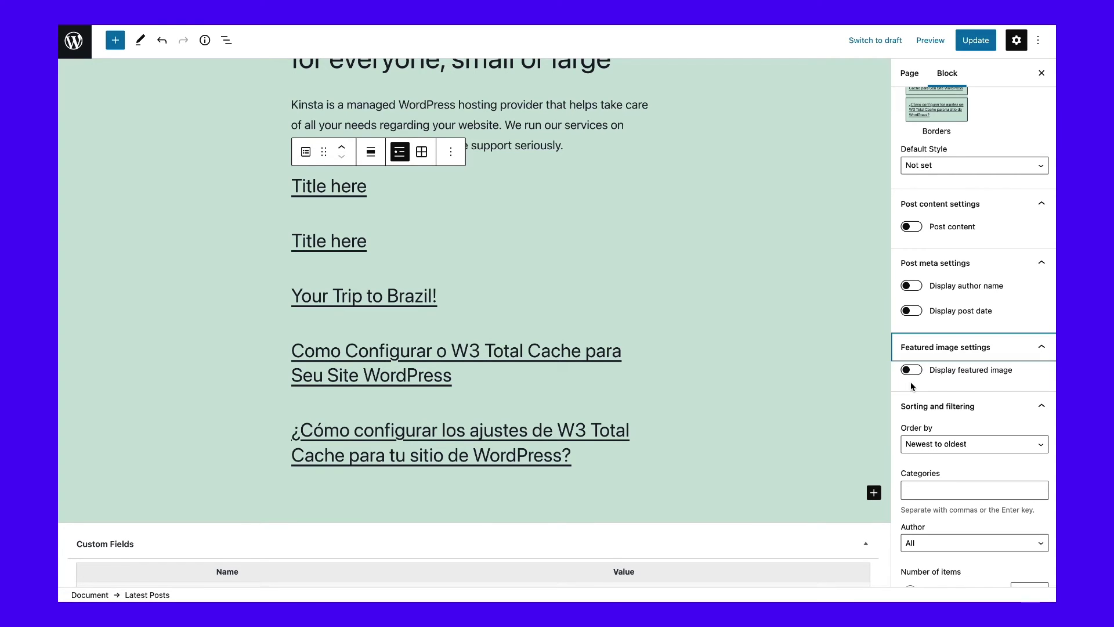
# - Turn on Post content so each post shows a 55-word excerpt under its title
pyautogui.click(910, 227)
pyautogui.scroll(-3, 820, 337)
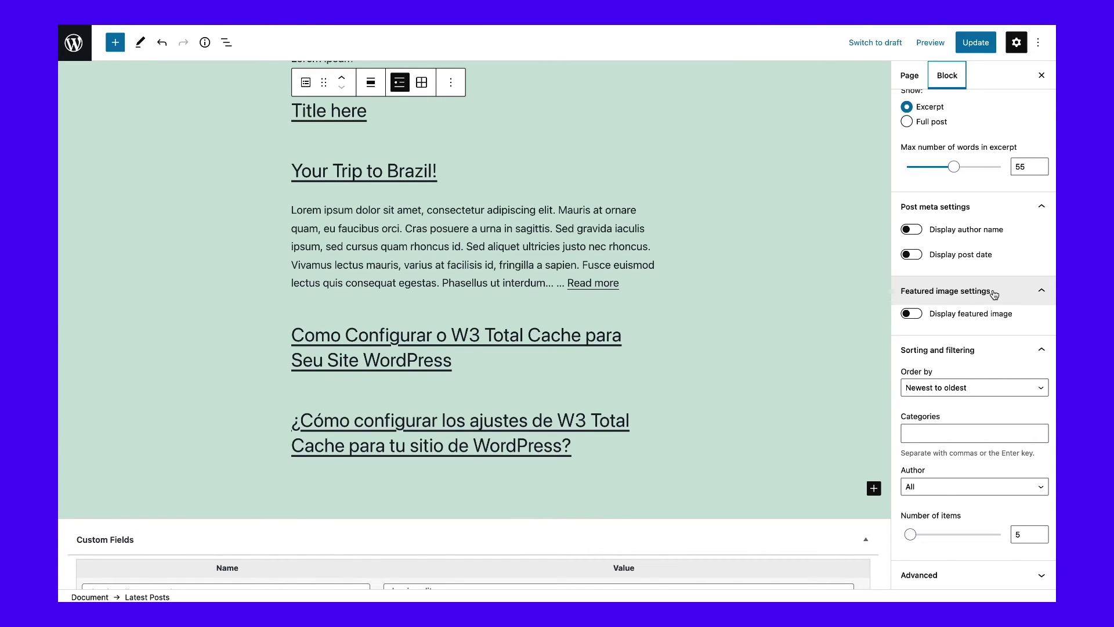
# - Turn on Display featured image, adding 150×150 thumbnails above the post titles
pyautogui.click(914, 314)
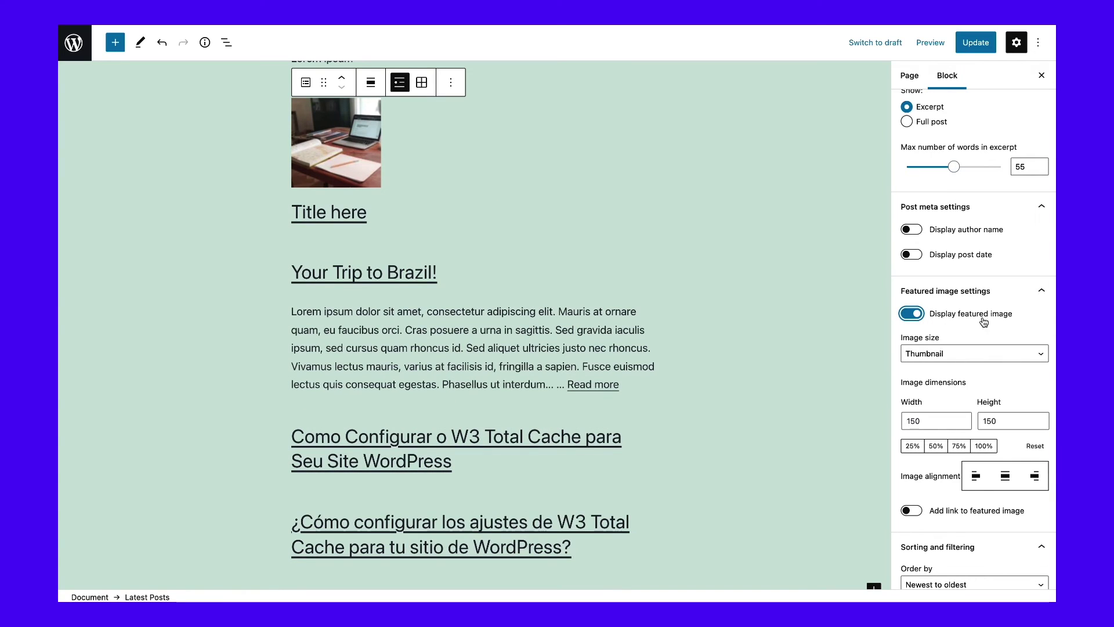
pyautogui.scroll(4, 639, 313)
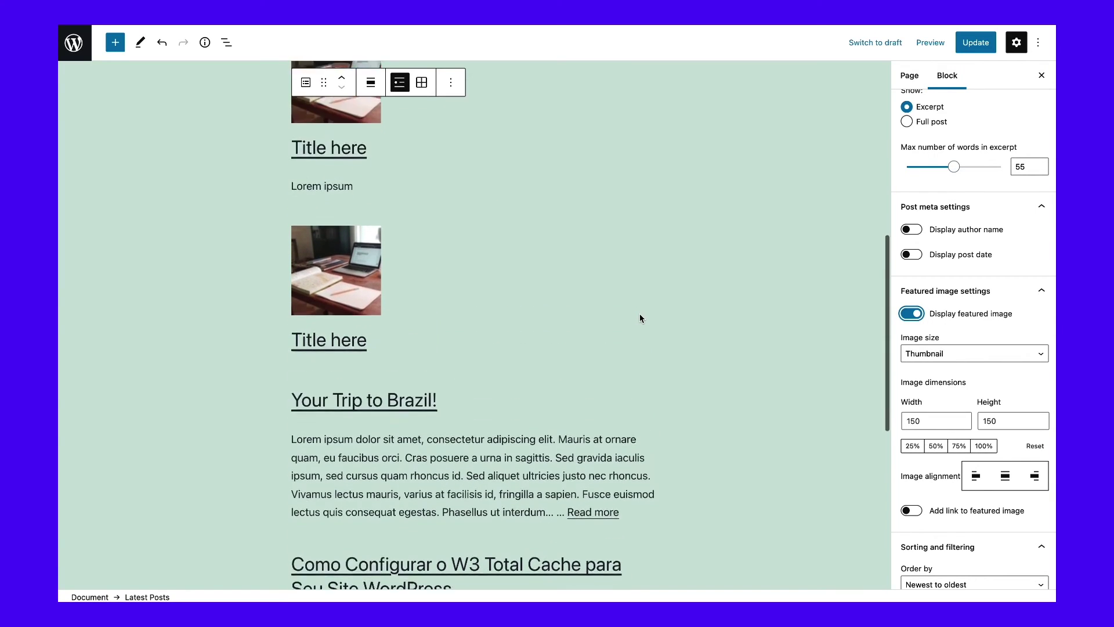
pyautogui.scroll(3, 640, 317)
pyautogui.scroll(-5, 640, 317)
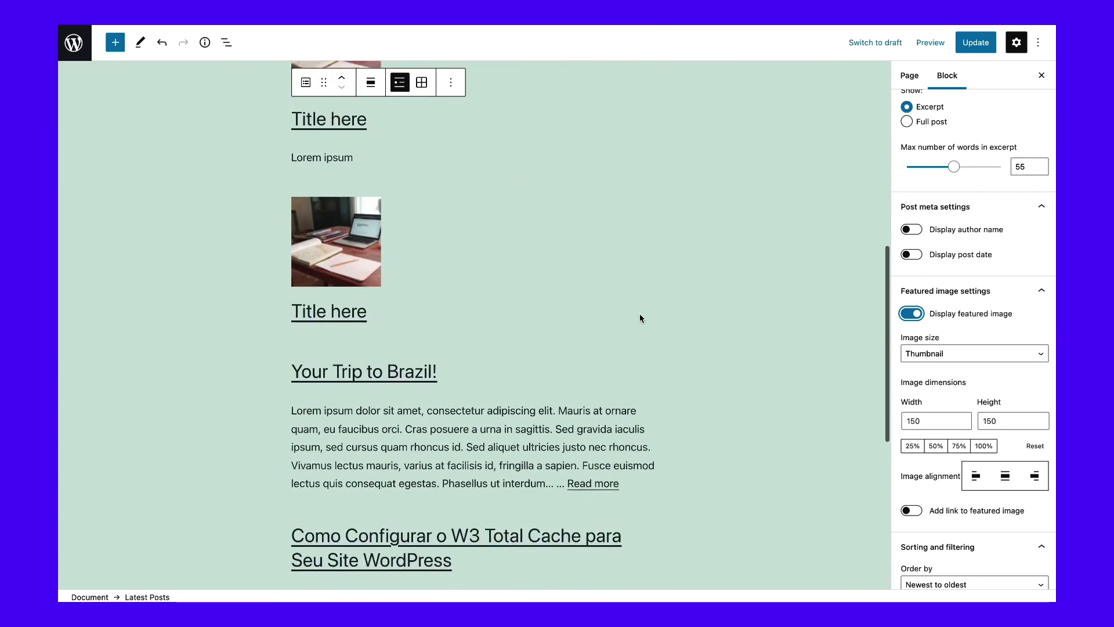
pyautogui.scroll(-2, 640, 318)
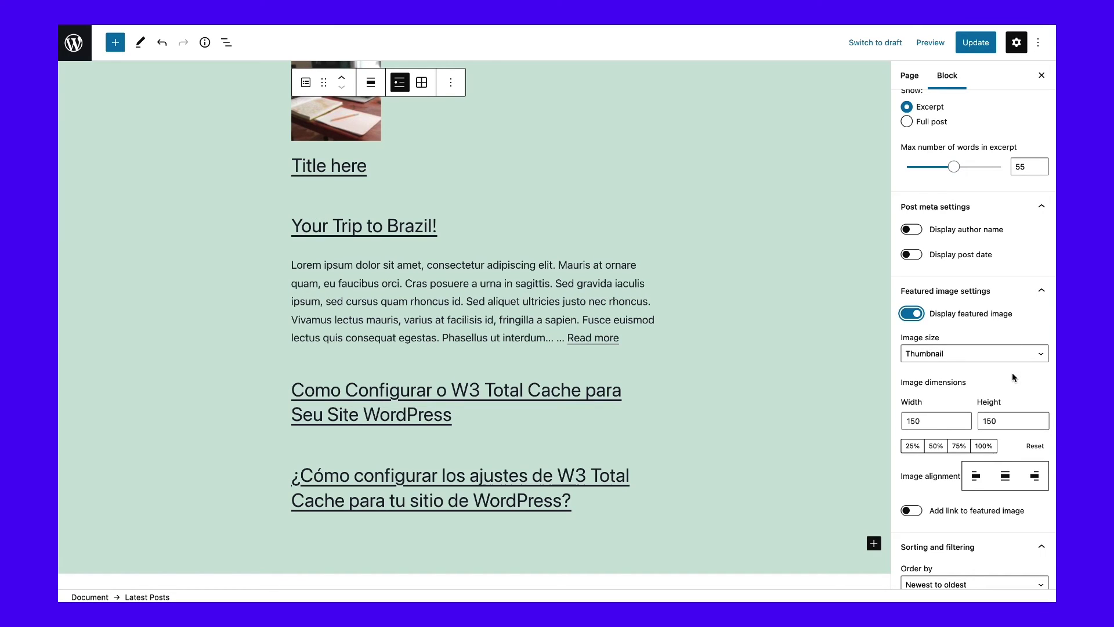
pyautogui.scroll(-2, 1015, 378)
pyautogui.scroll(-1, 1015, 378)
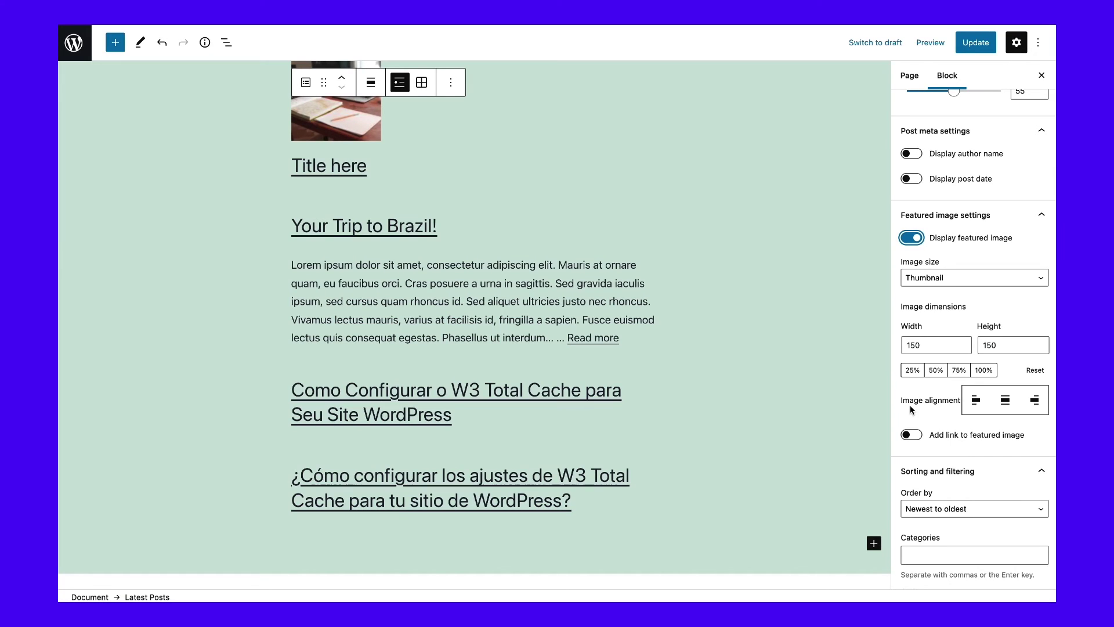
# - Change the featured image size from Thumbnail, briefly to Large, then to Medium (300×300)
pyautogui.click(961, 280)
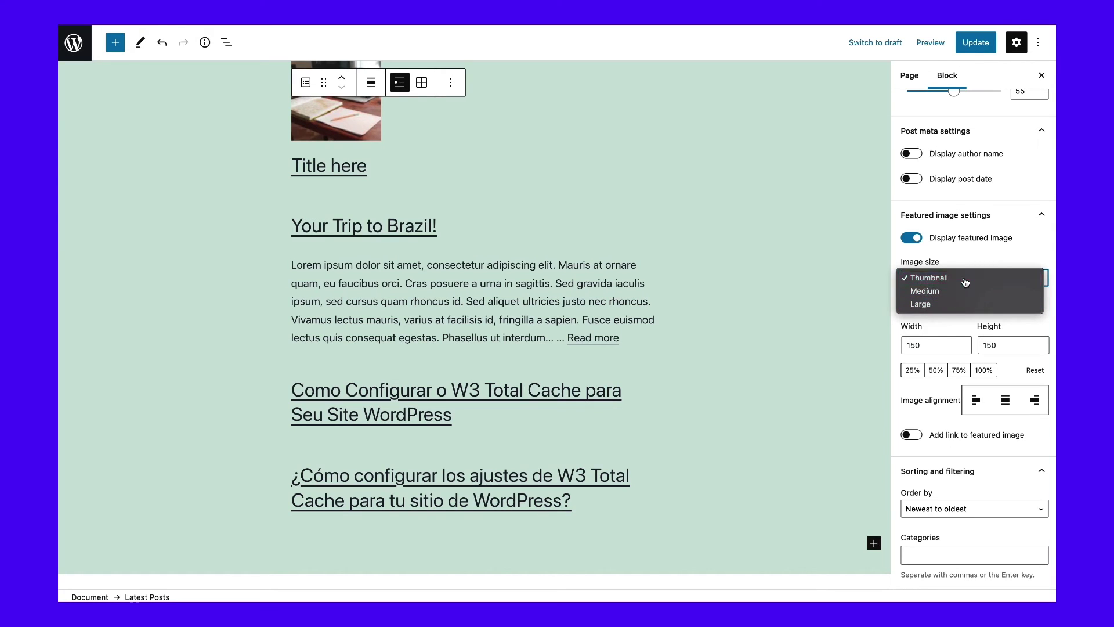
pyautogui.click(966, 283)
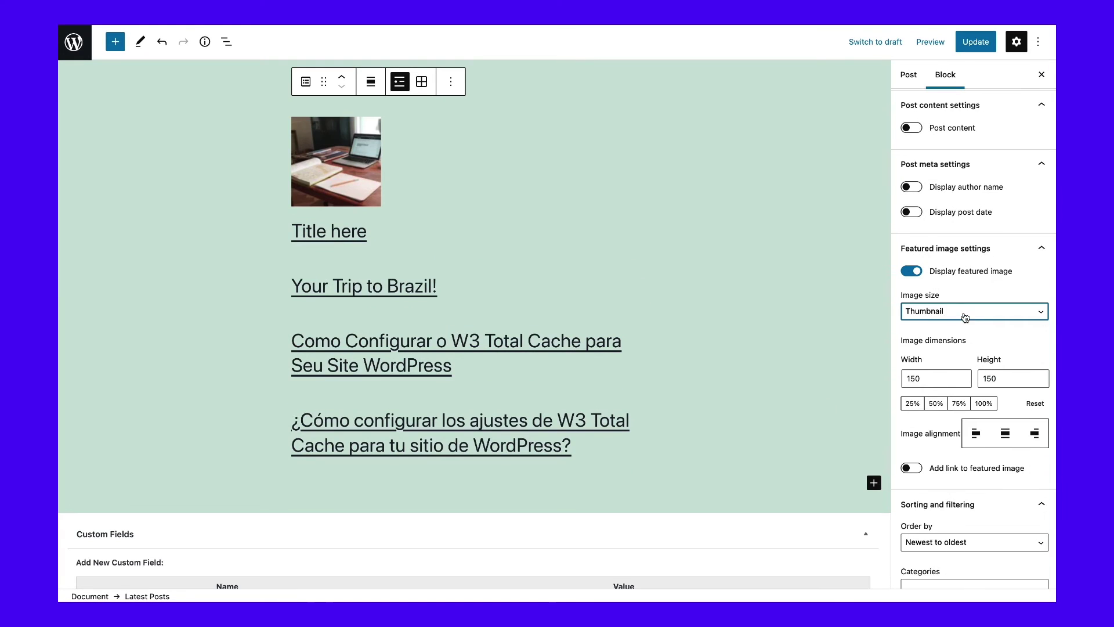
pyautogui.click(965, 317)
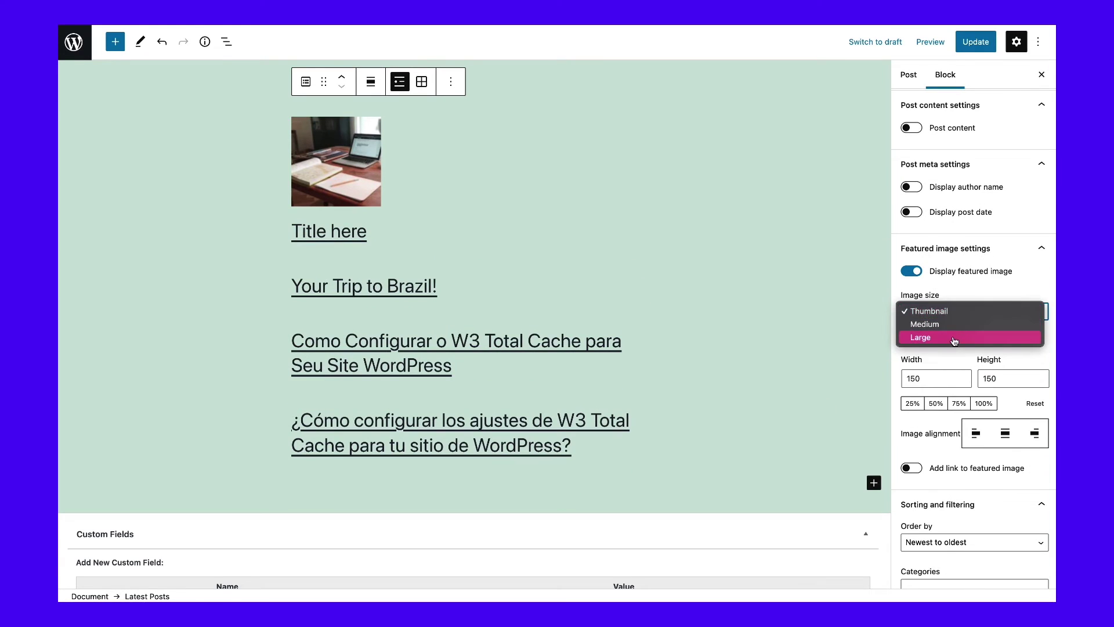
pyautogui.click(955, 339)
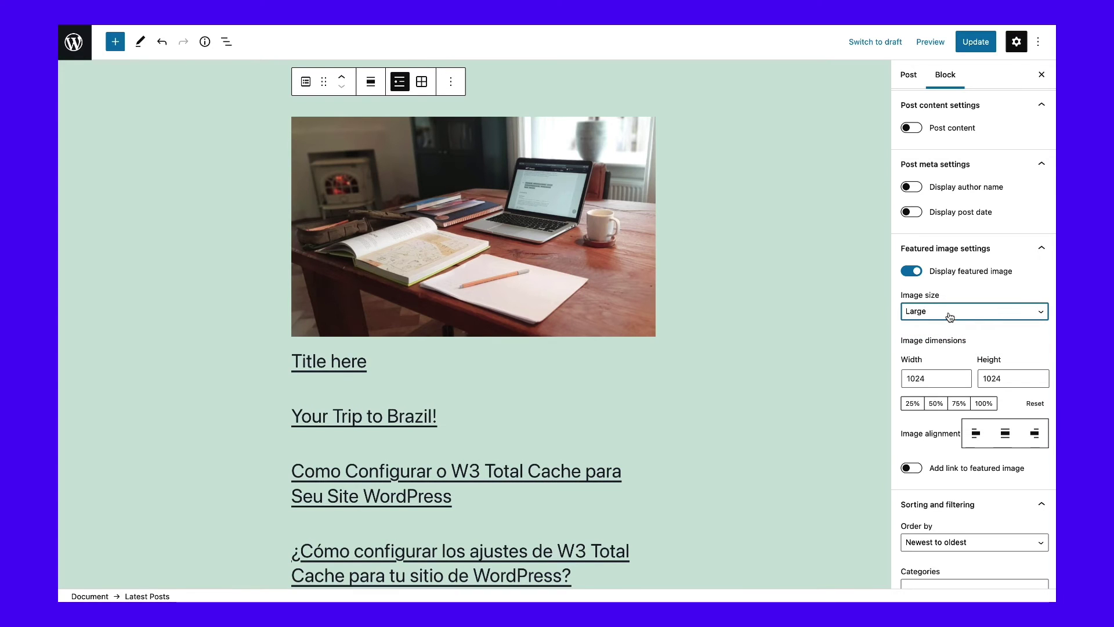
pyautogui.click(950, 317)
pyautogui.click(944, 297)
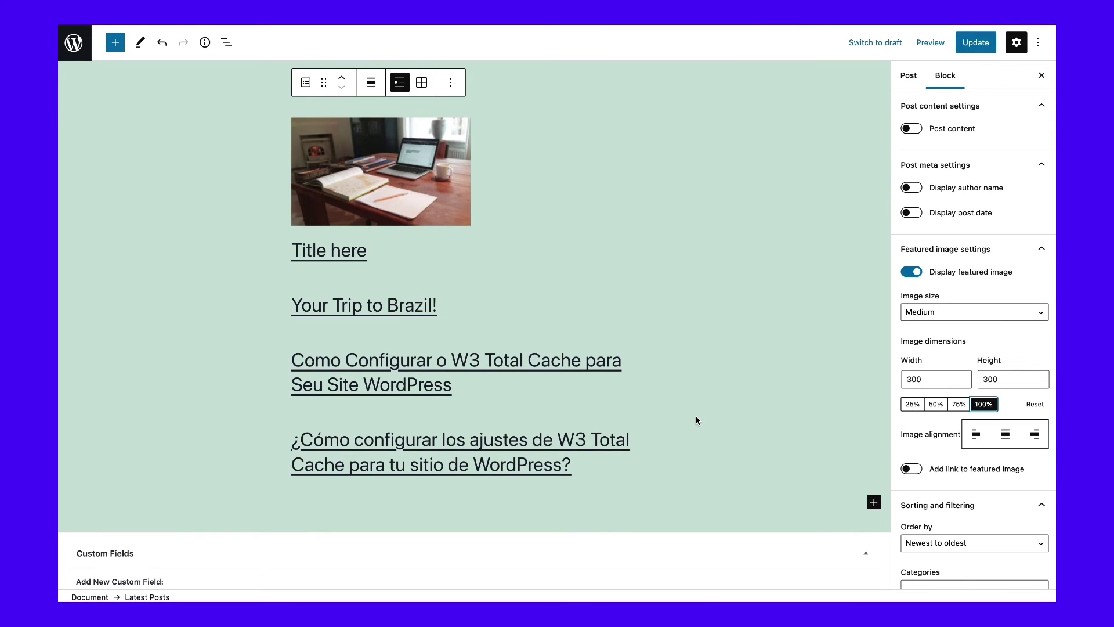
# - Scale the featured images to 25% (75×75) and set their alignment to right
pyautogui.click(1006, 377)
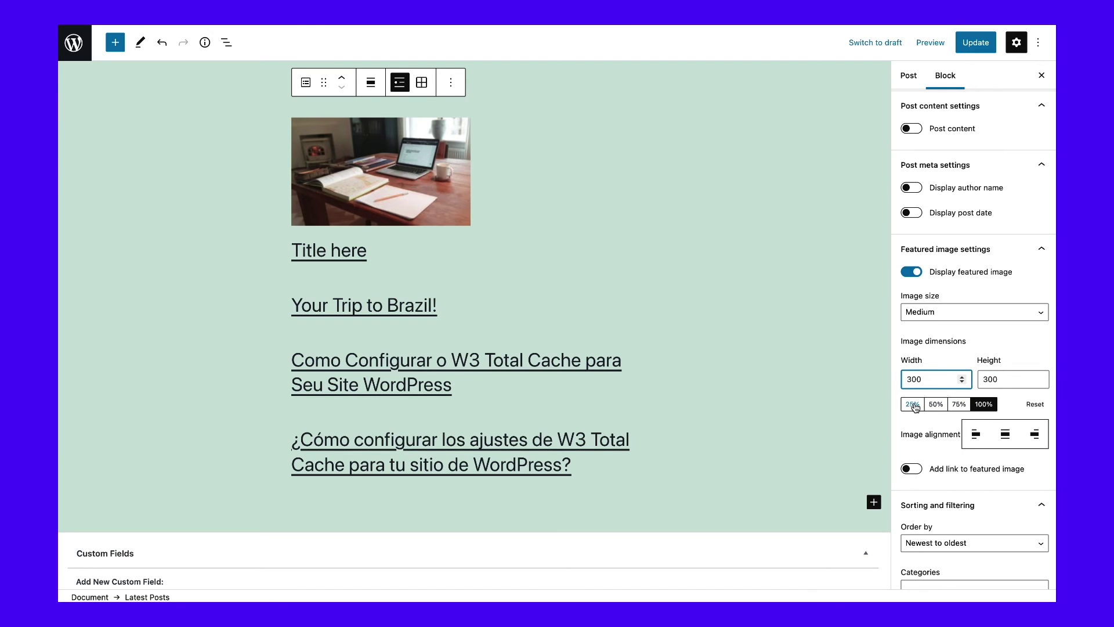
pyautogui.click(913, 405)
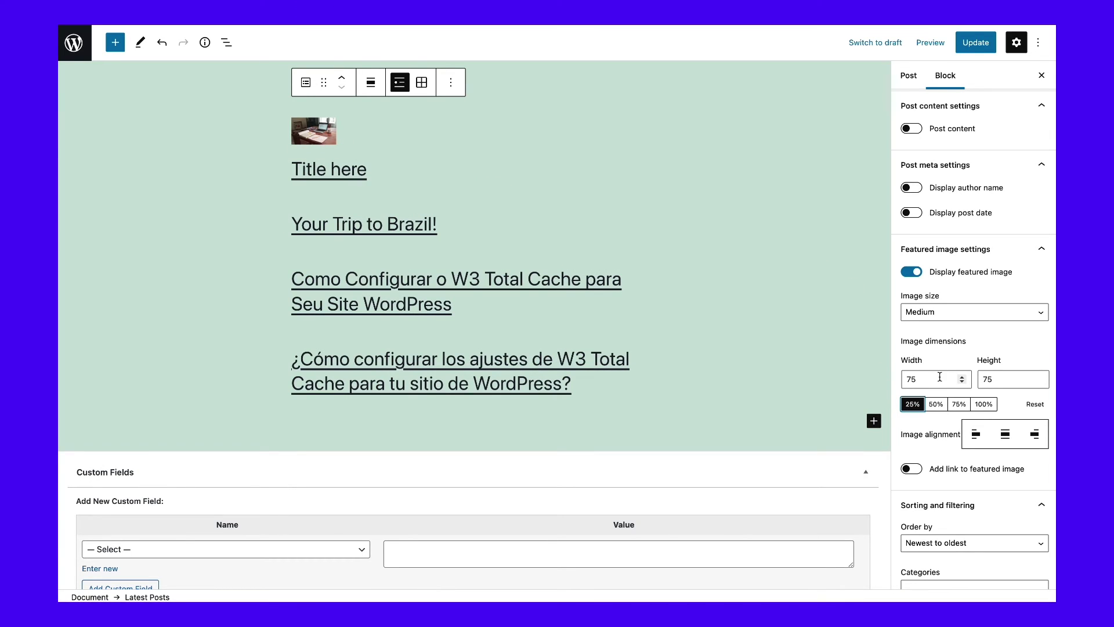
pyautogui.click(977, 435)
pyautogui.click(1013, 434)
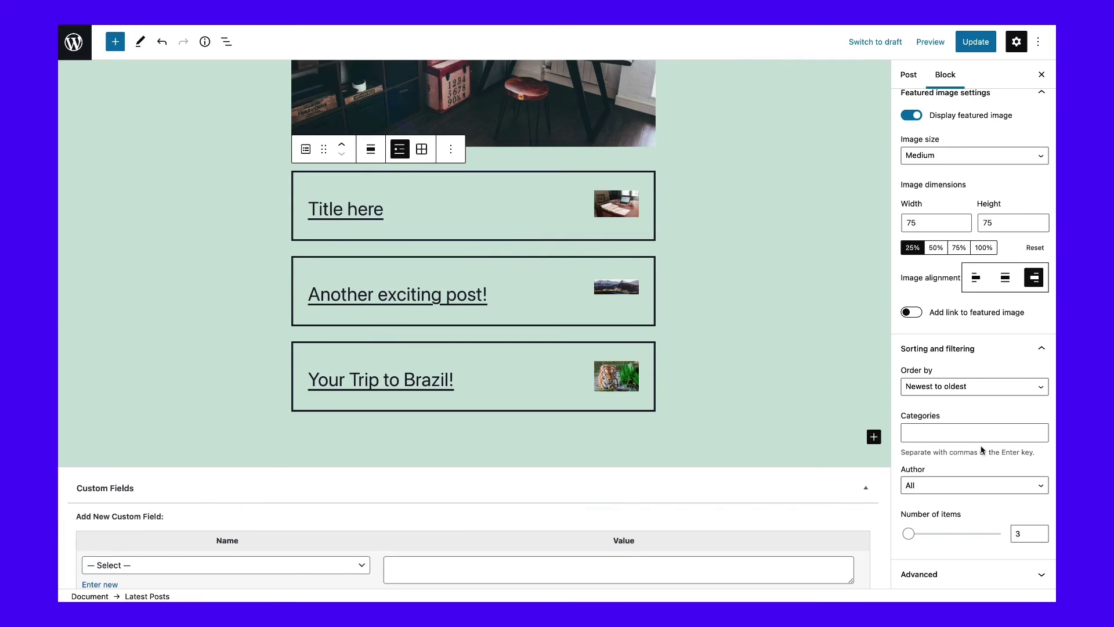
# - Raise the number of listed posts to 5 and save the Homepage with Update
pyautogui.click(1040, 533)
pyautogui.click(1040, 533)
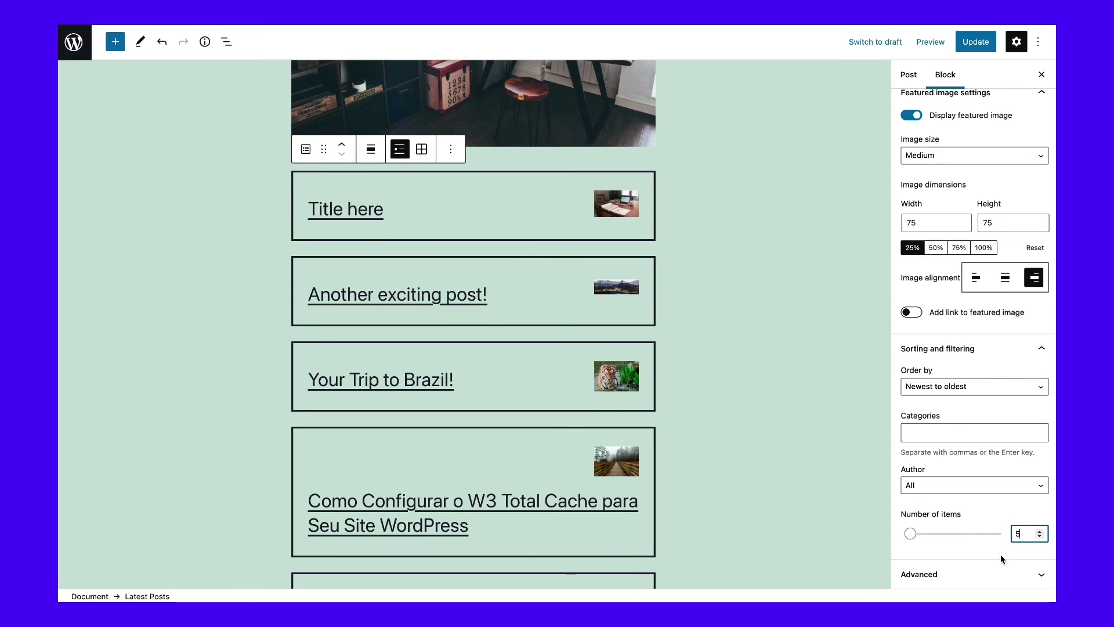
pyautogui.click(985, 42)
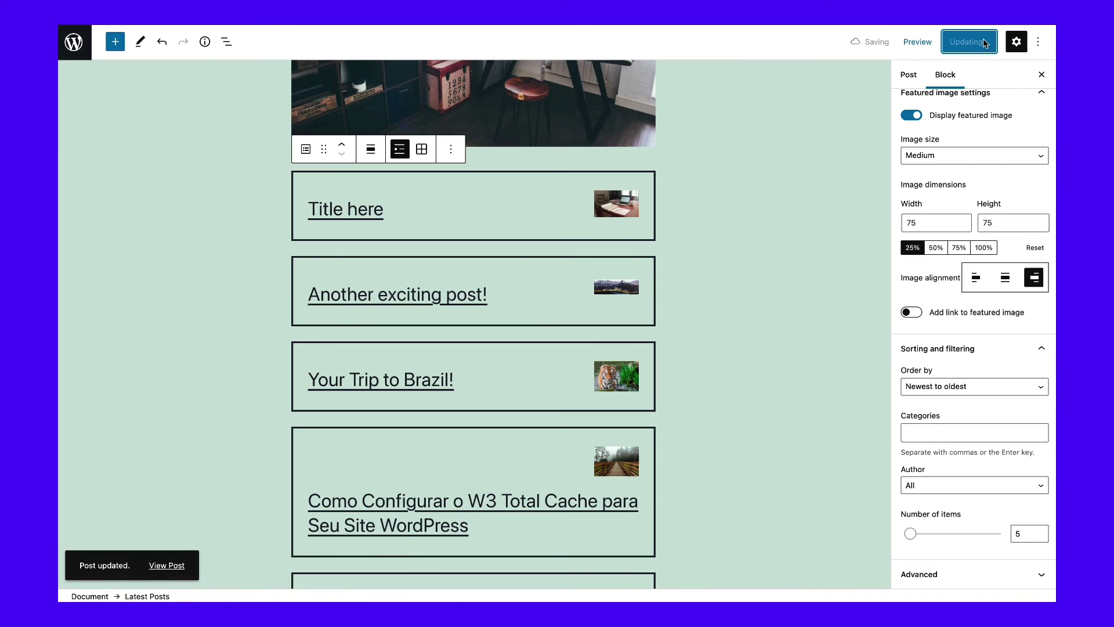